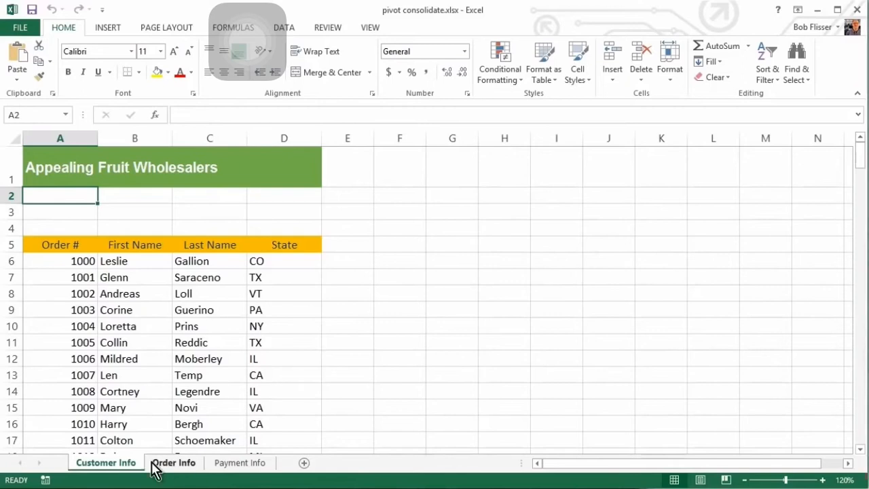
# Look over the Order Info and Payment Info sheets, then return to Customer Info
pyautogui.click(173, 465)
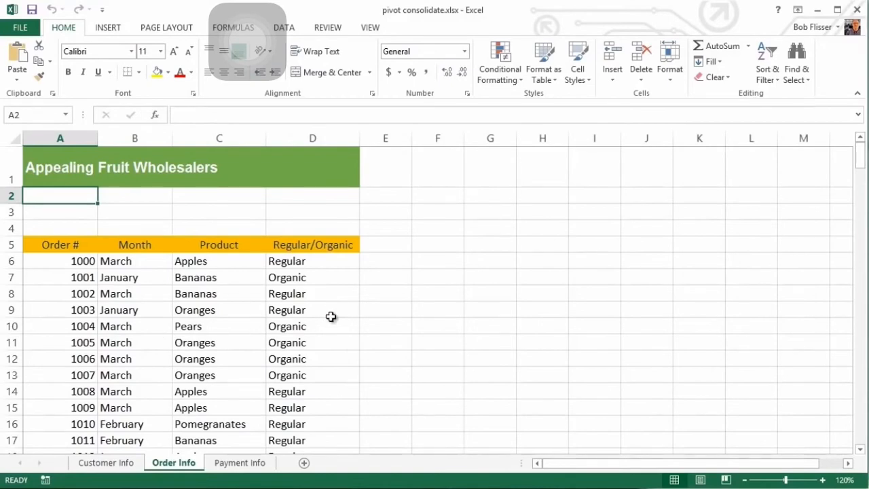
pyautogui.click(240, 464)
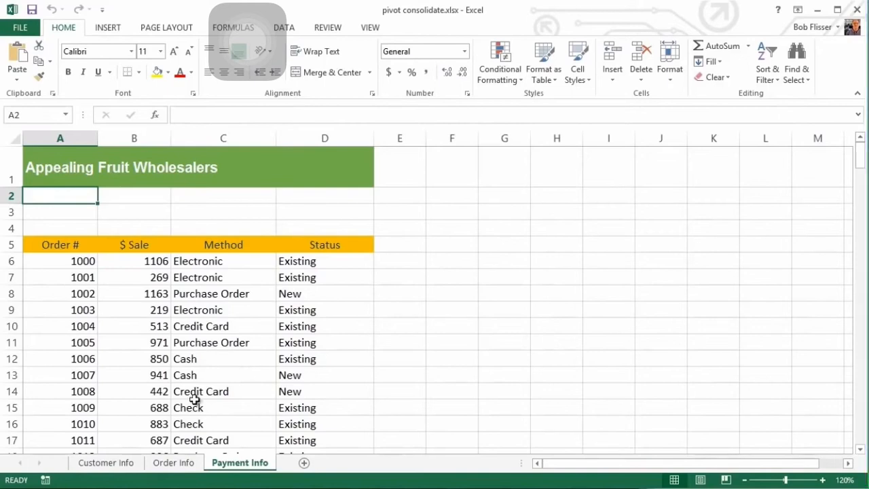
pyautogui.click(105, 463)
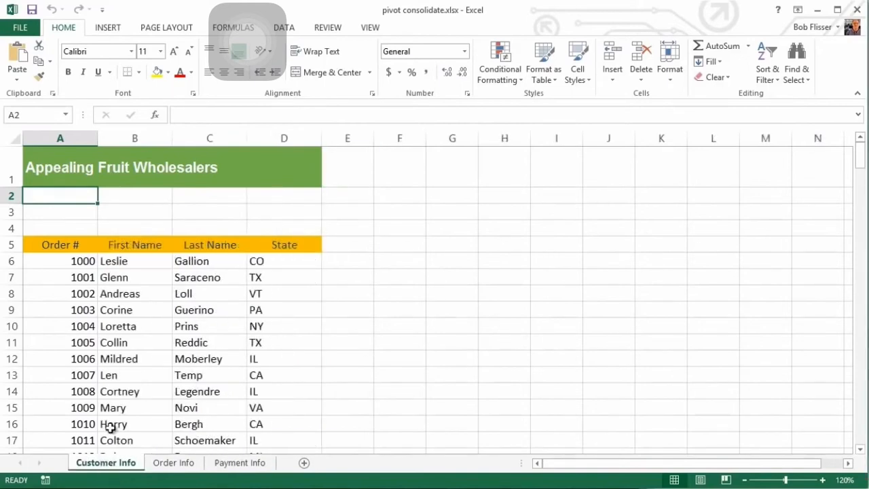
# Convert the Customer Info data range A5:D205 into an Excel table with headers
pyautogui.click(127, 341)
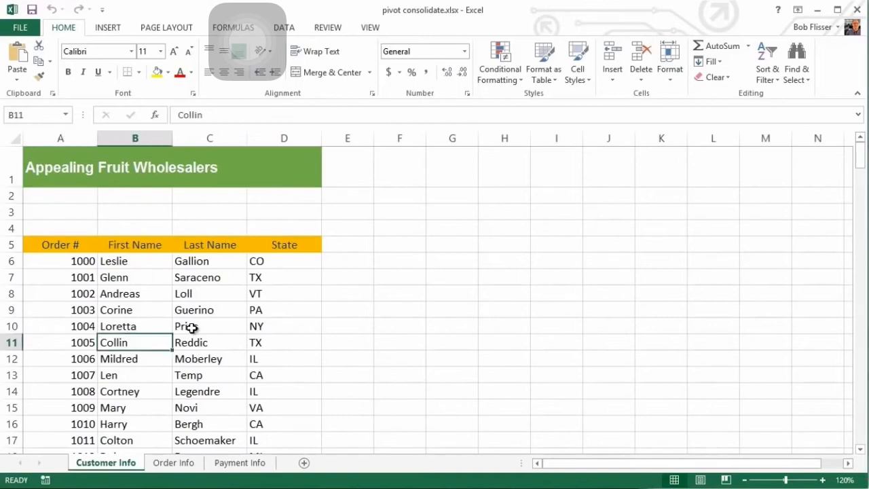
pyautogui.click(110, 29)
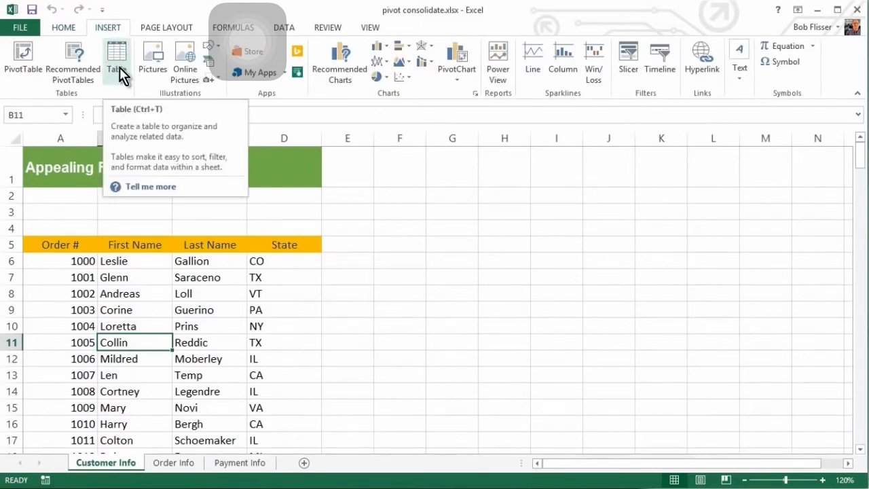
pyautogui.click(119, 58)
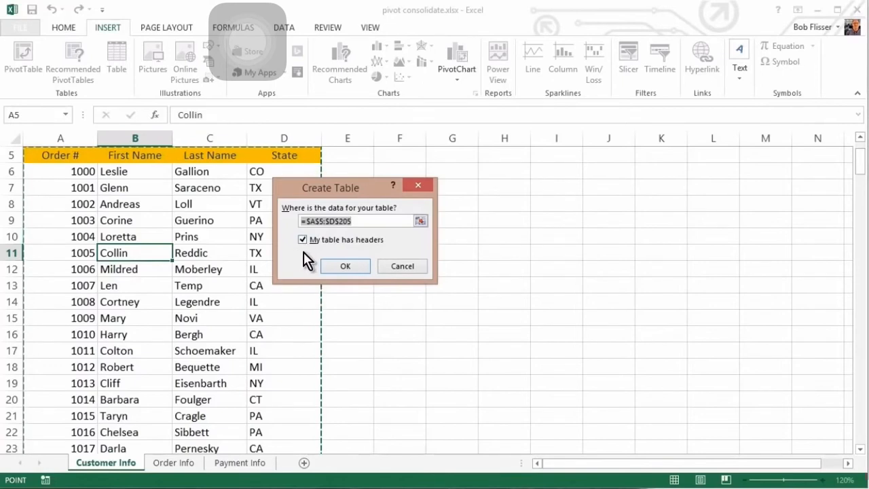
pyautogui.click(341, 265)
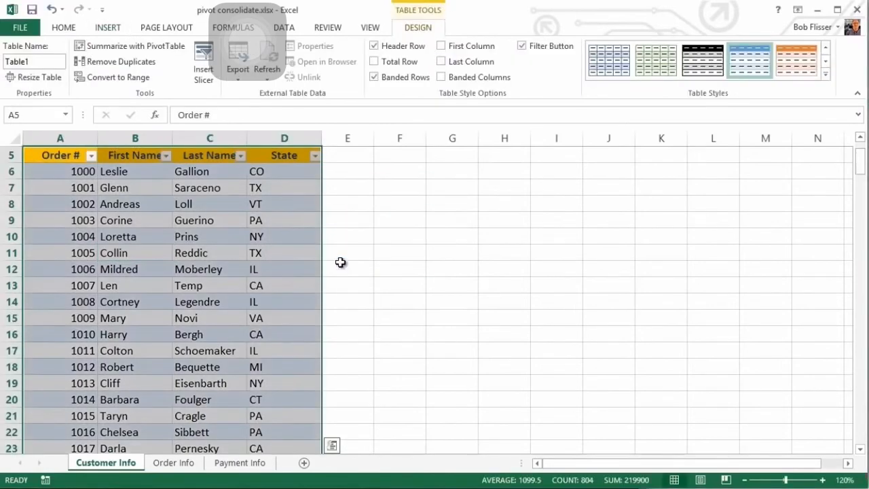
pyautogui.click(132, 252)
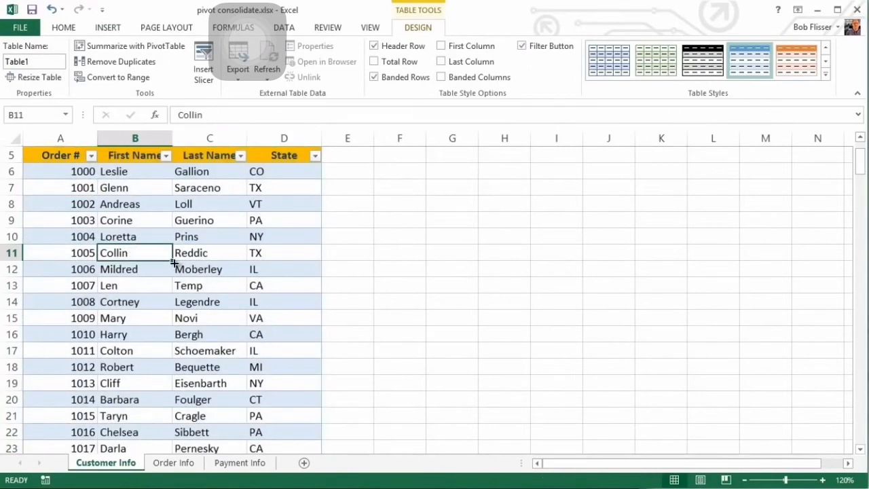
pyautogui.scroll(2, 170, 258)
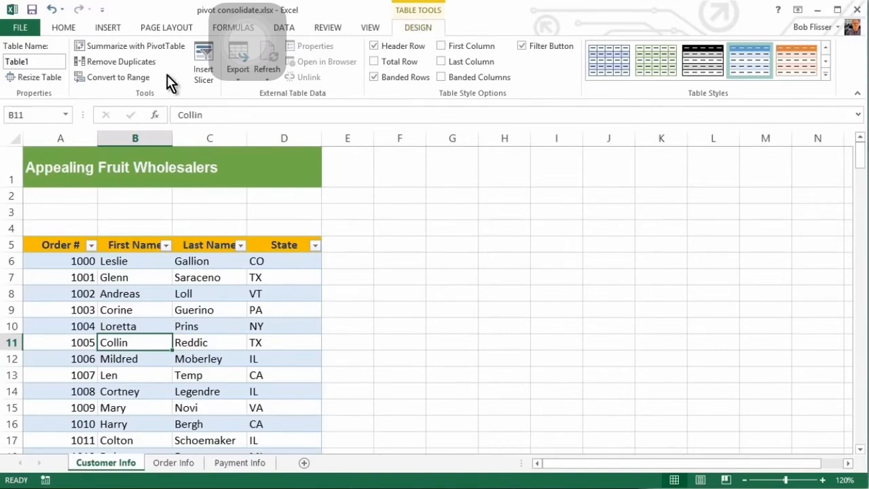
# Rename the table from Table1 to Customer_Info and switch to the Order Info sheet
pyautogui.click(34, 61)
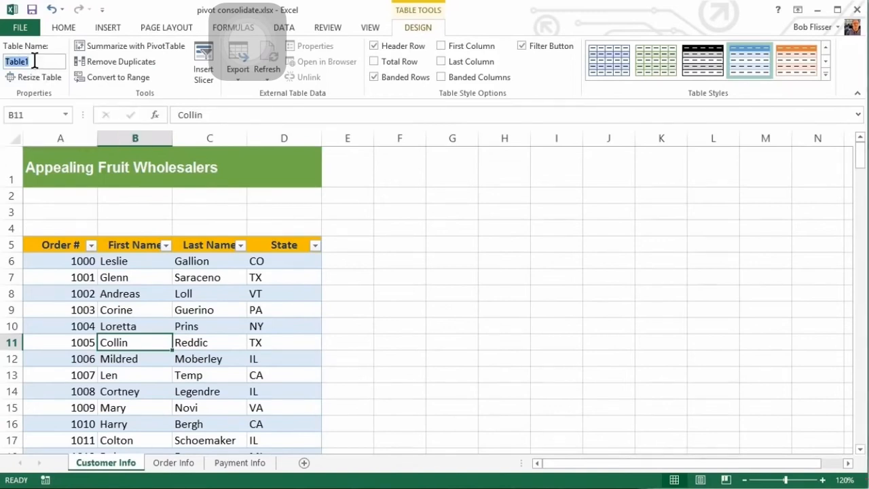
pyautogui.press('BackSpace')
pyautogui.write('cuto')
pyautogui.press('BackSpace')
pyautogui.press('BackSpace')
pyautogui.press('BackSpace')
pyautogui.write('ustomer_Info')
pyautogui.click(178, 465)
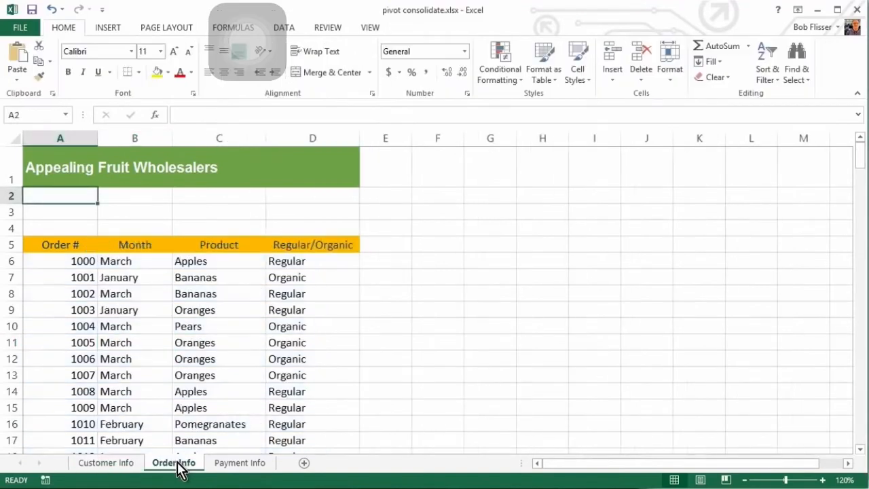
# Convert the Order Info data range A5:D205 into an Excel table with headers
pyautogui.click(145, 357)
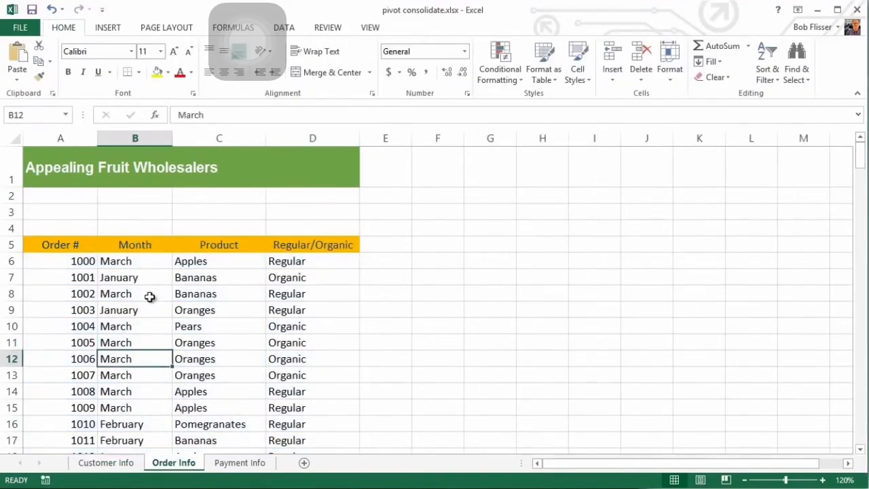
pyautogui.click(114, 26)
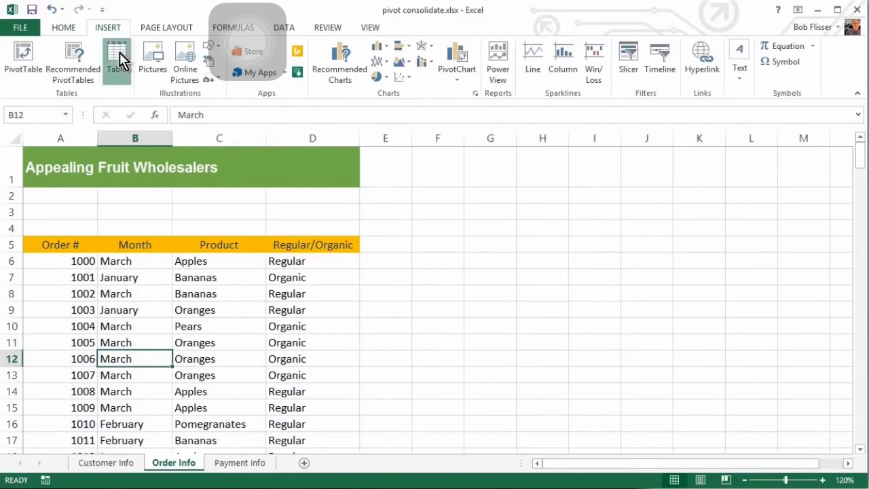
pyautogui.click(118, 58)
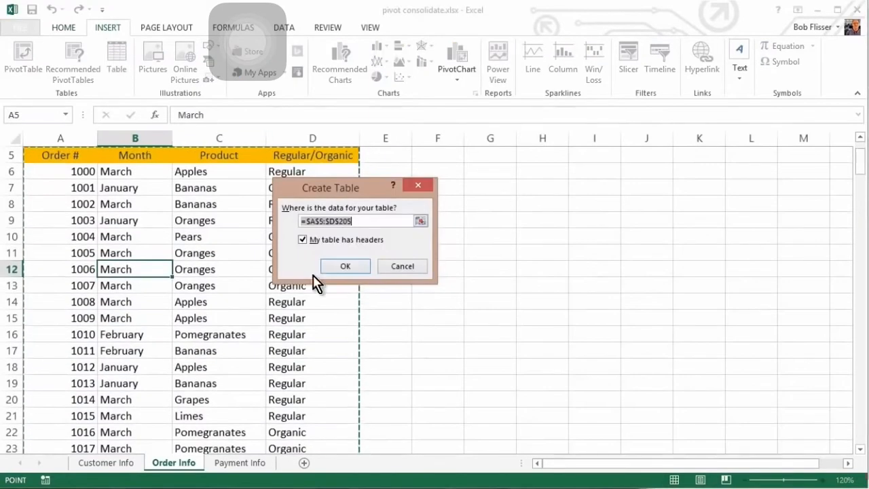
pyautogui.click(334, 267)
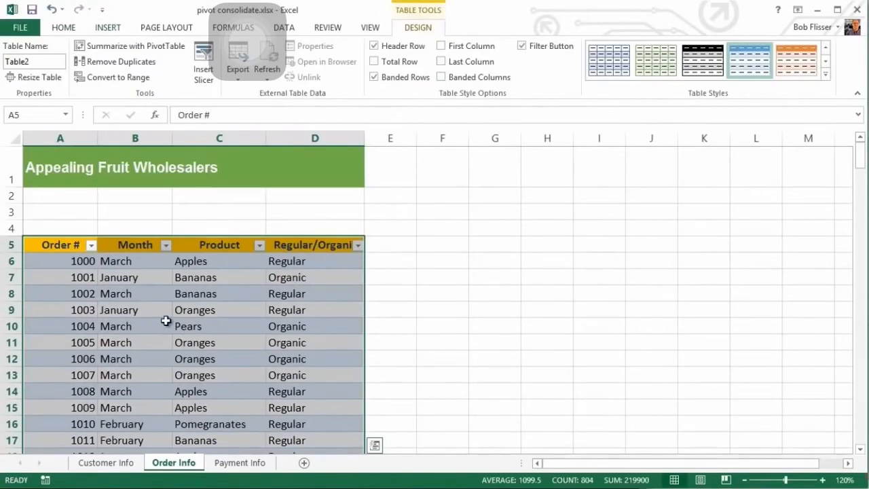
pyautogui.click(165, 320)
# Rename Table2 to Order_Info and switch to the Payment Info sheet
pyautogui.click(37, 61)
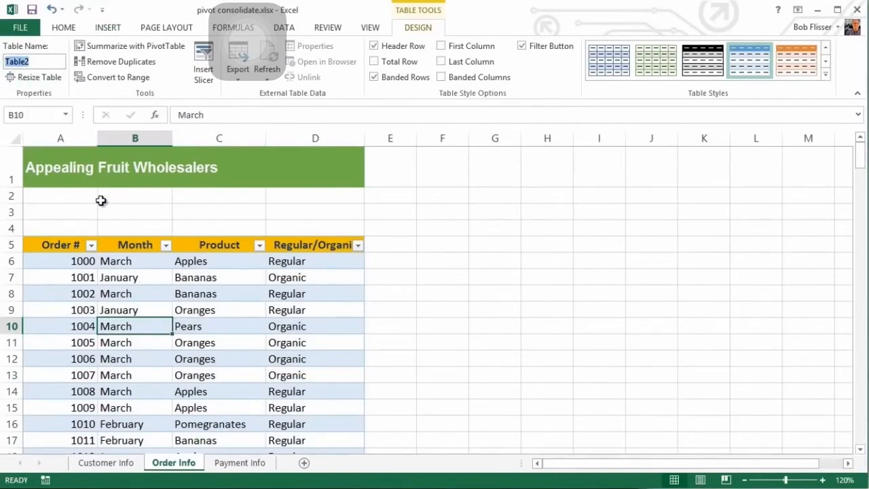
pyautogui.write('Order_Info')
pyautogui.click(239, 465)
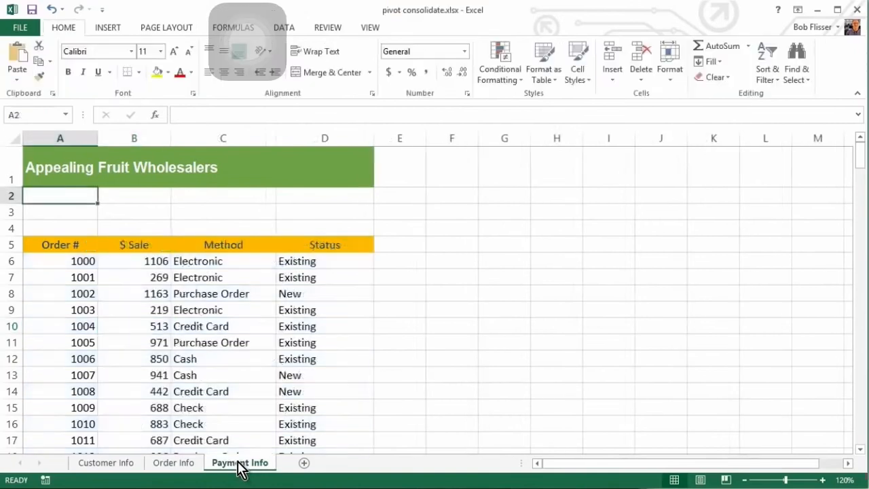
# Convert the Payment Info data into a table and rename it from Table3 to Payment_Info
pyautogui.click(216, 339)
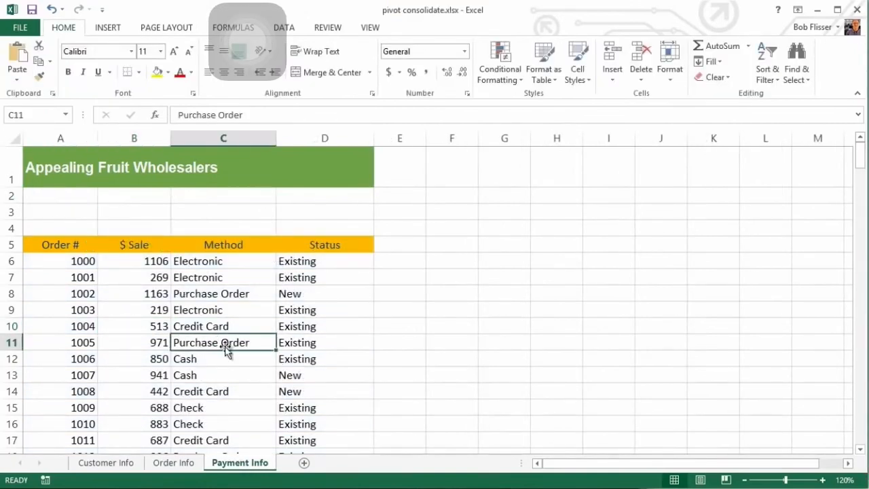
pyautogui.click(105, 24)
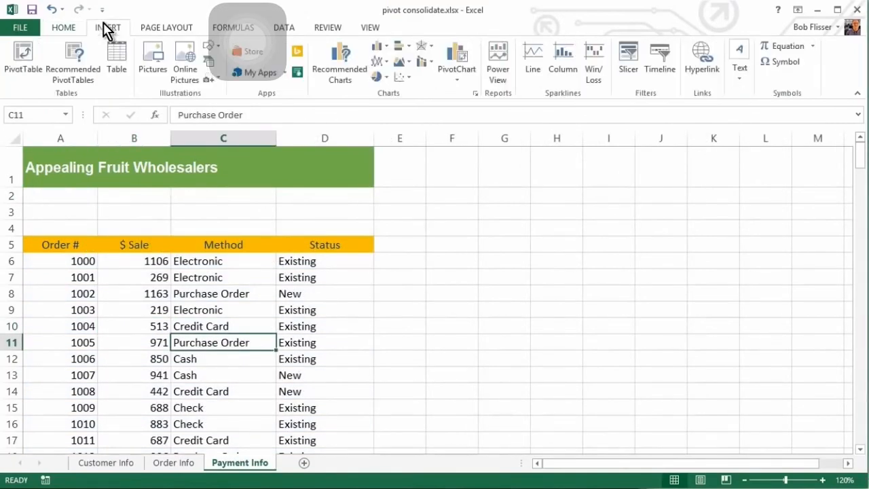
pyautogui.click(119, 61)
pyautogui.click(336, 268)
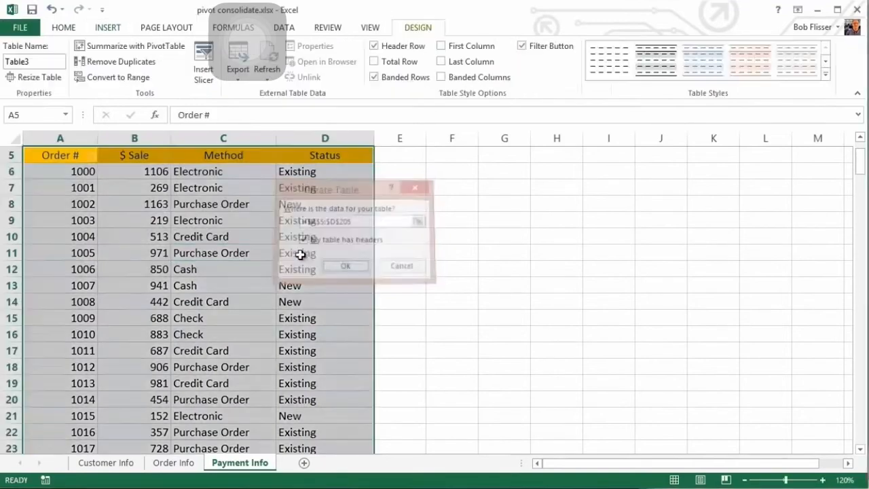
pyautogui.click(163, 342)
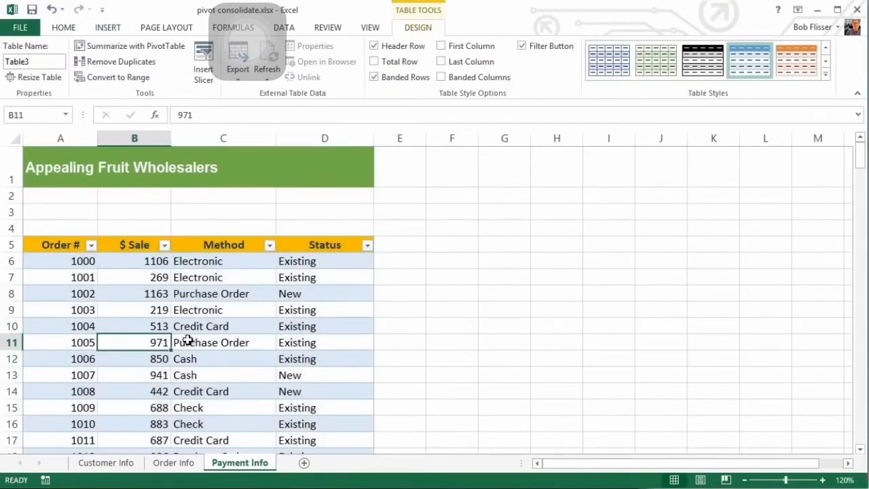
pyautogui.click(37, 61)
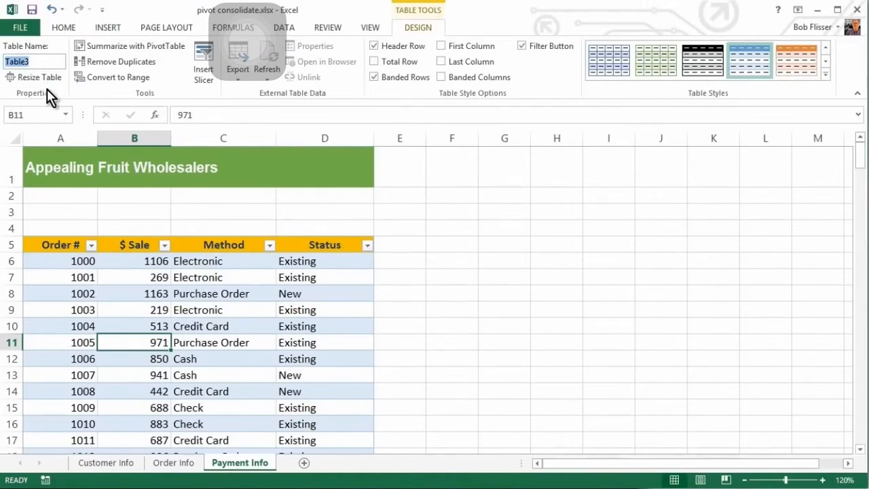
pyautogui.write('Payment')
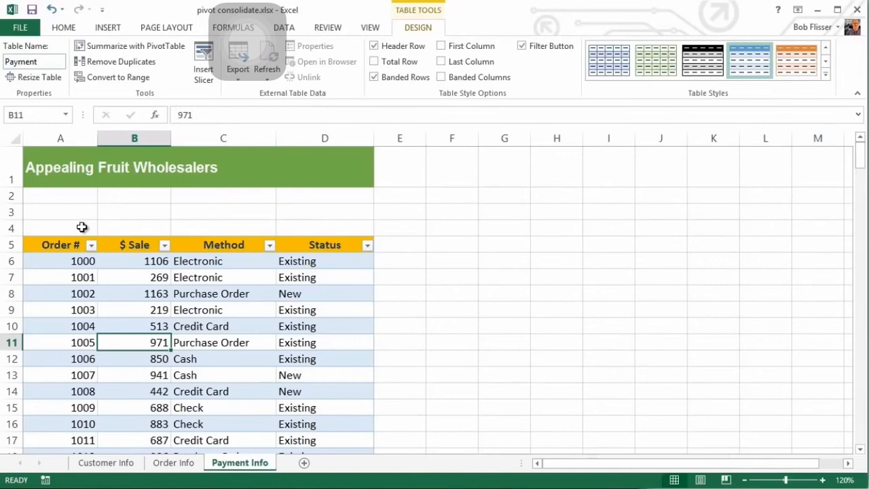
pyautogui.write('_Info')
# Insert a PivotTable from Payment_Info on a new sheet, adding the data to the Data Model
pyautogui.click(108, 28)
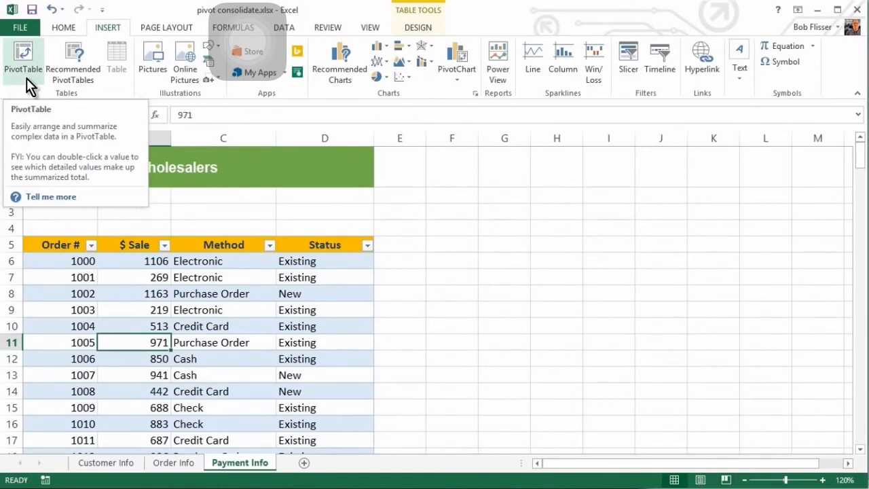
pyautogui.click(27, 59)
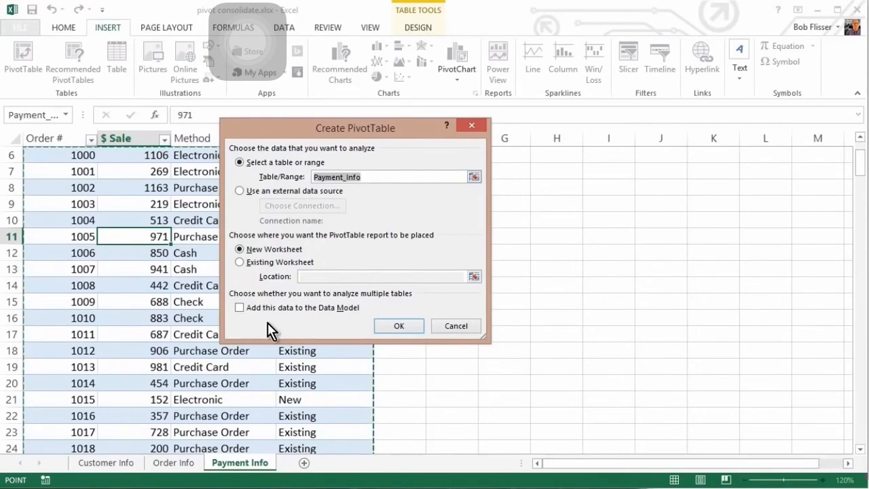
pyautogui.click(241, 309)
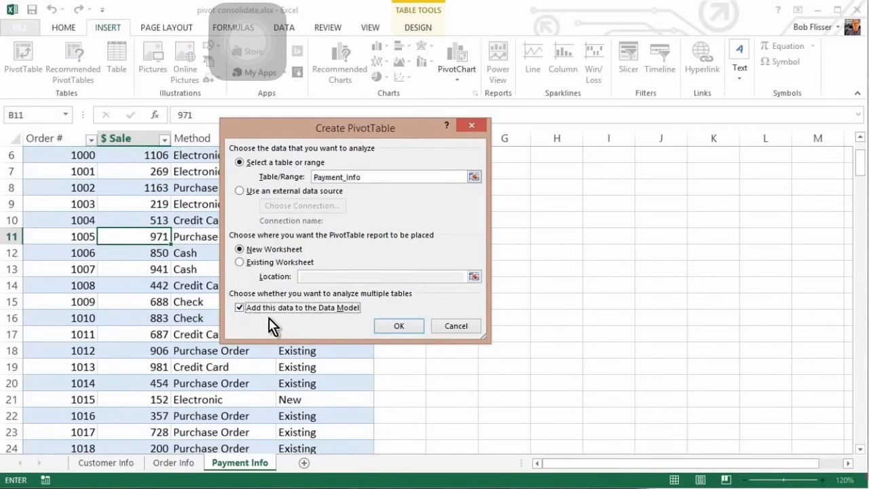
pyautogui.click(388, 329)
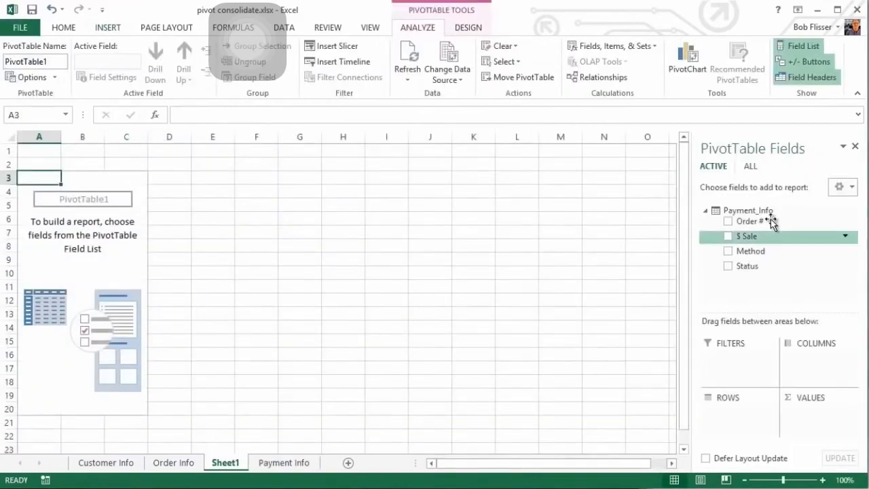
# Show all Data Model tables (Customer_Info, Order_Info, Payment_Info) in the PivotTable field list
pyautogui.moveTo(817, 252); pyautogui.dragTo(628, 270)
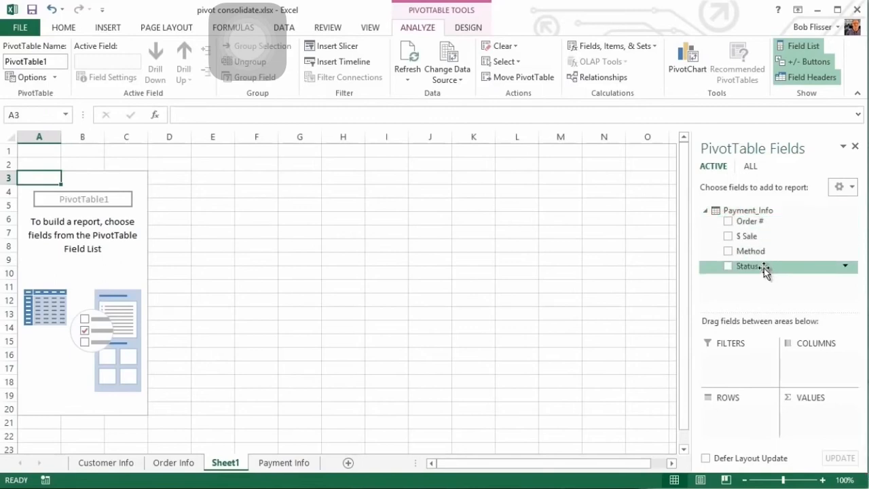
pyautogui.click(749, 166)
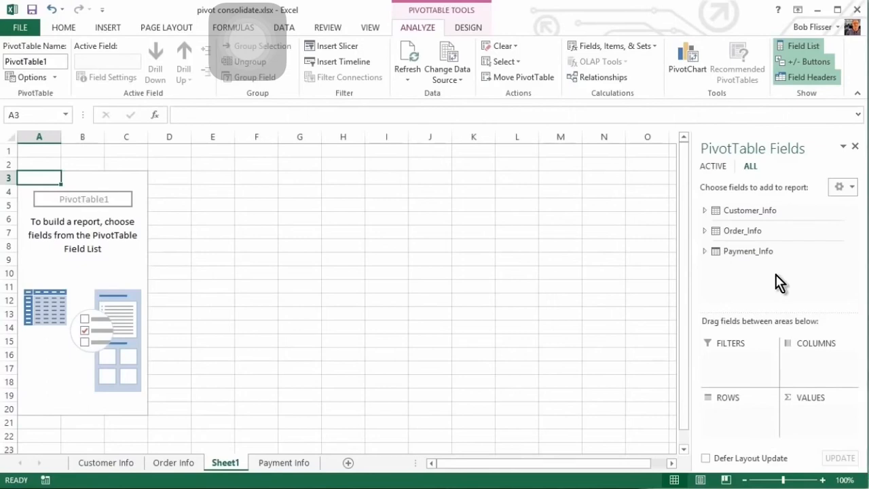
# Rename Sheet1 to PivotTable and move it after the Payment Info sheet
pyautogui.doubleClick(226, 463)
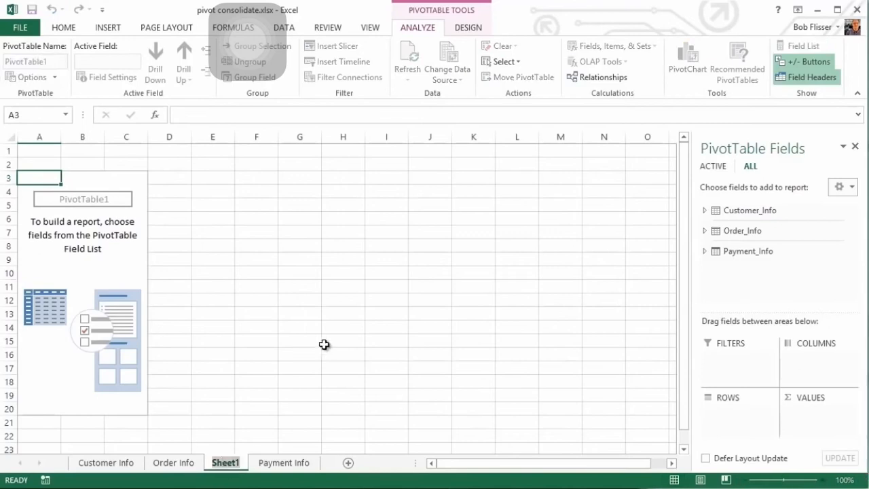
pyautogui.write('Pi')
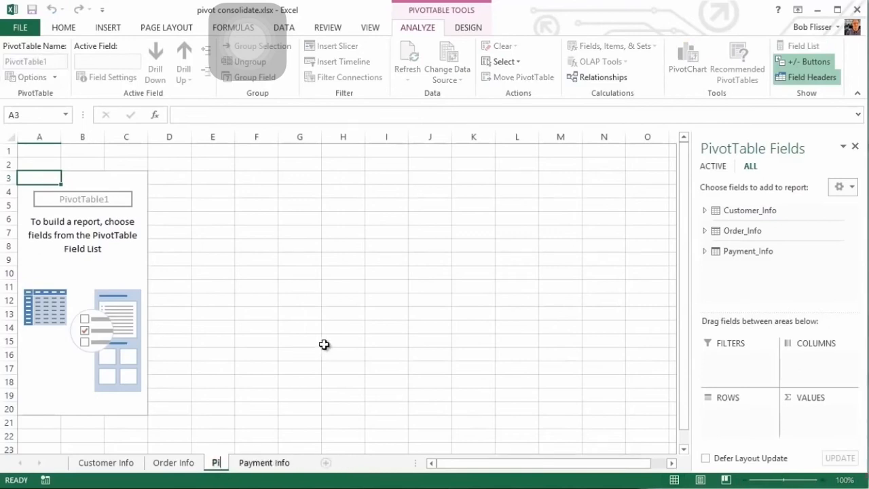
pyautogui.write('votTable')
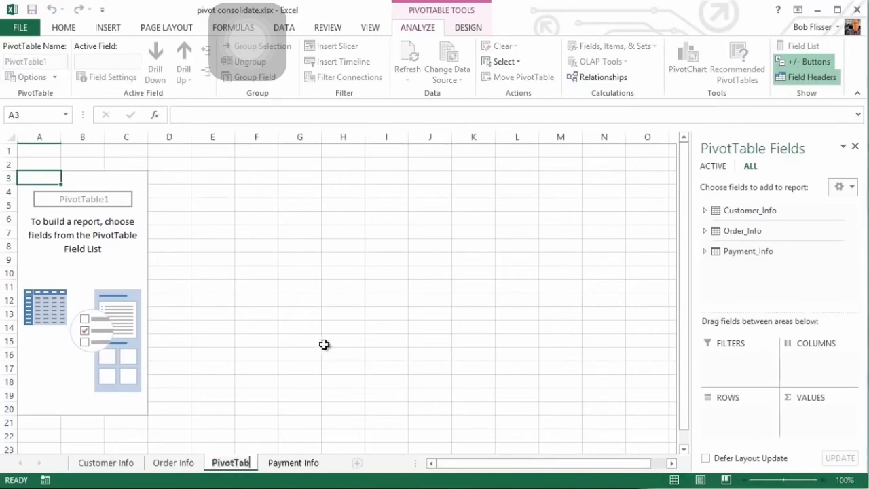
pyautogui.press('Return')
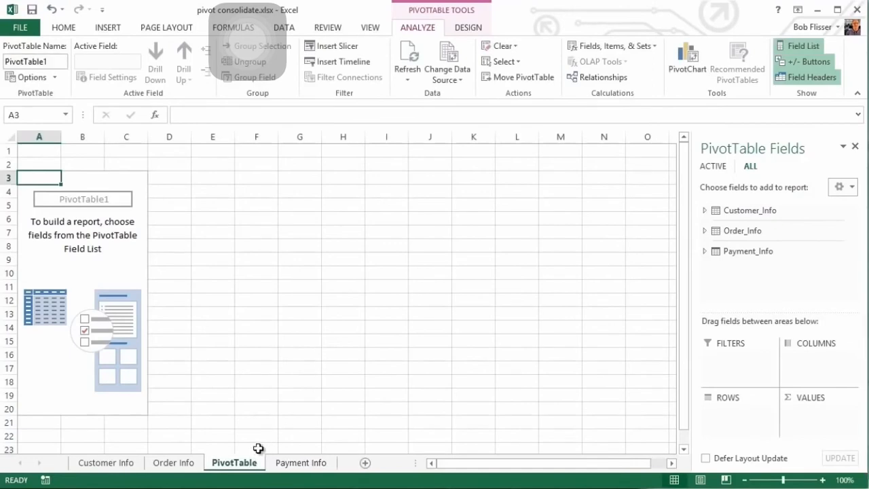
pyautogui.moveTo(273, 467); pyautogui.dragTo(344, 466)
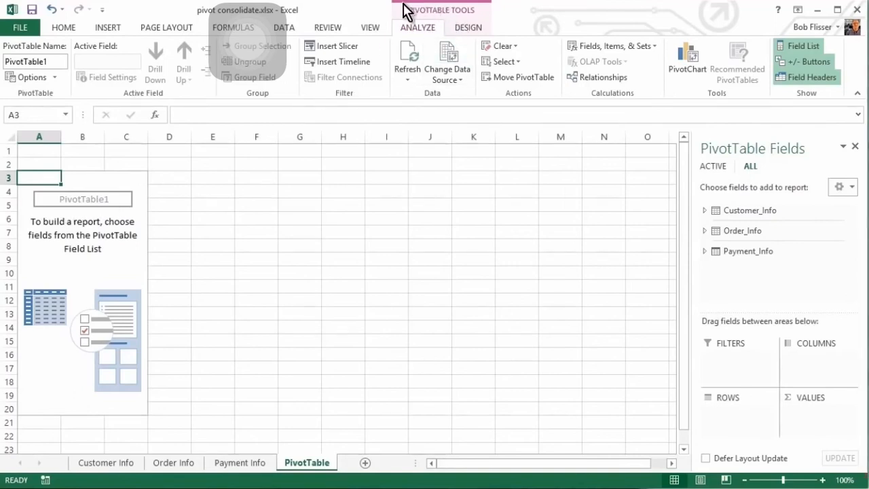
pyautogui.click(298, 261)
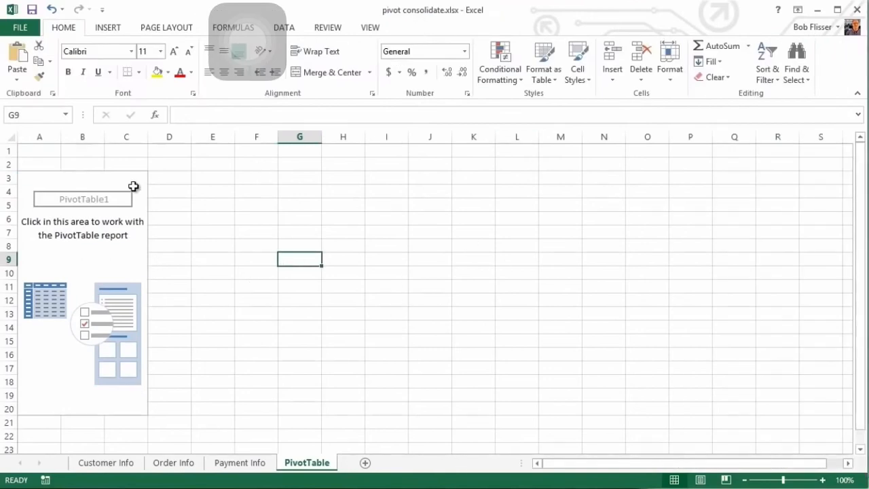
# Open Manage Relationships from the PivotTable and begin creating a new relationship
pyautogui.click(90, 184)
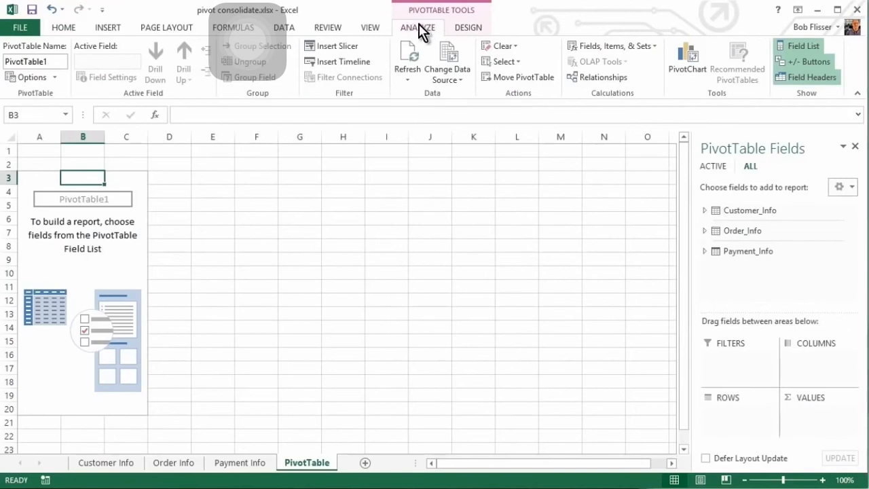
pyautogui.click(597, 80)
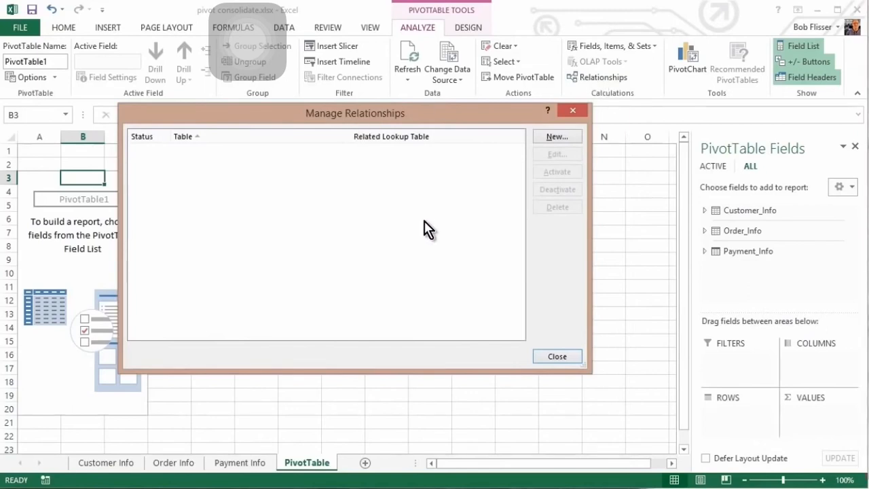
pyautogui.click(556, 138)
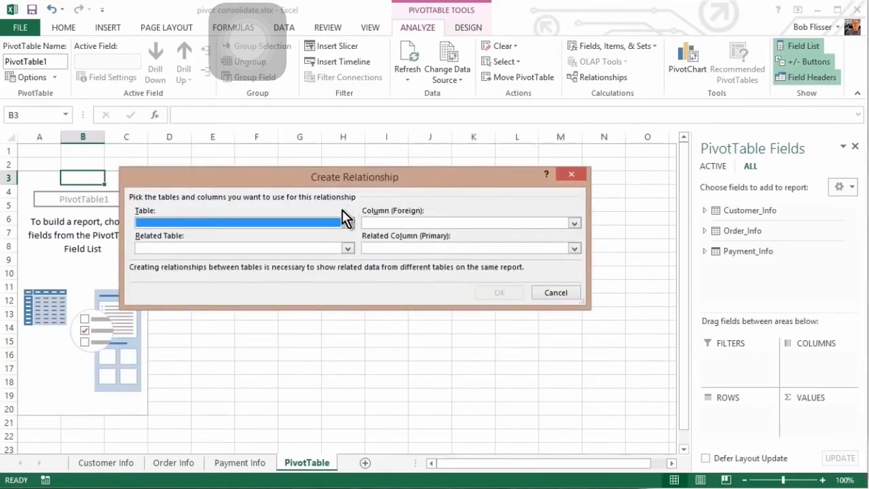
# Create a relationship from Payment_Info's Order # column to Order_Info's Order # column
pyautogui.click(338, 224)
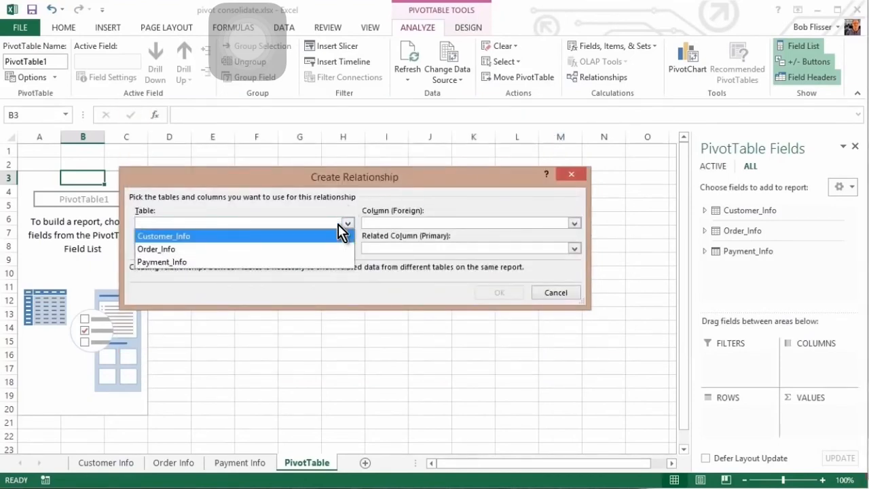
pyautogui.click(199, 262)
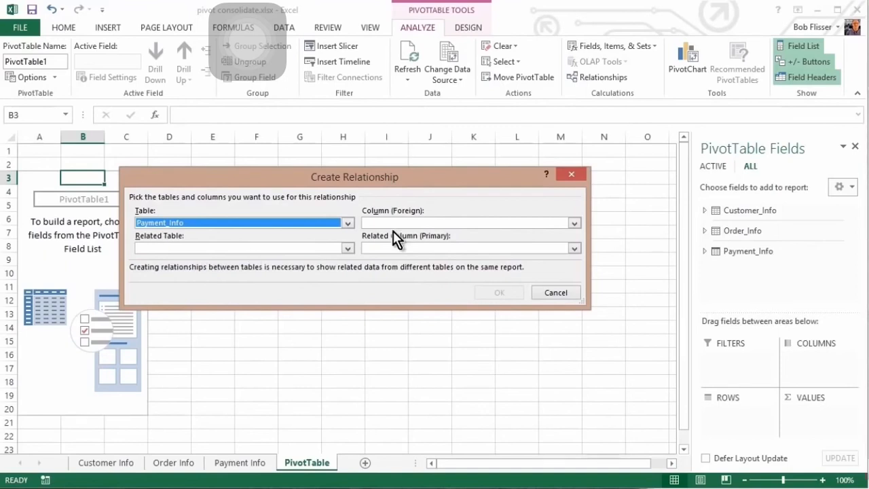
pyautogui.click(422, 224)
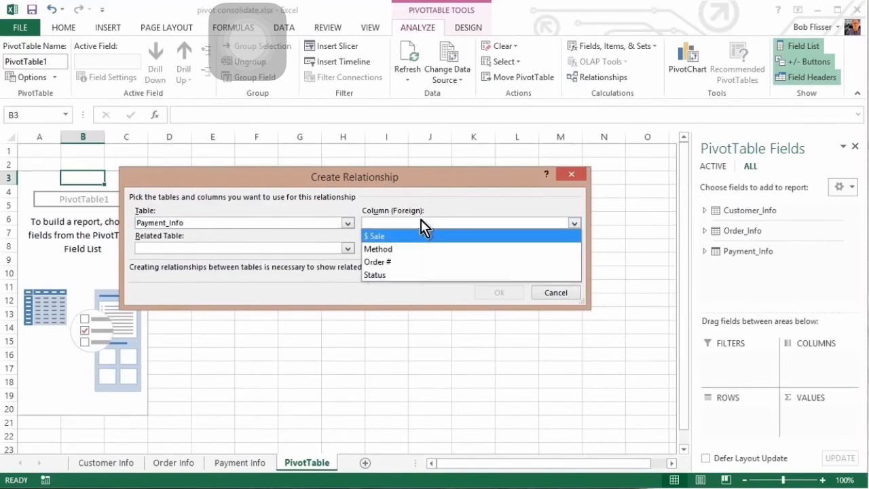
pyautogui.click(408, 263)
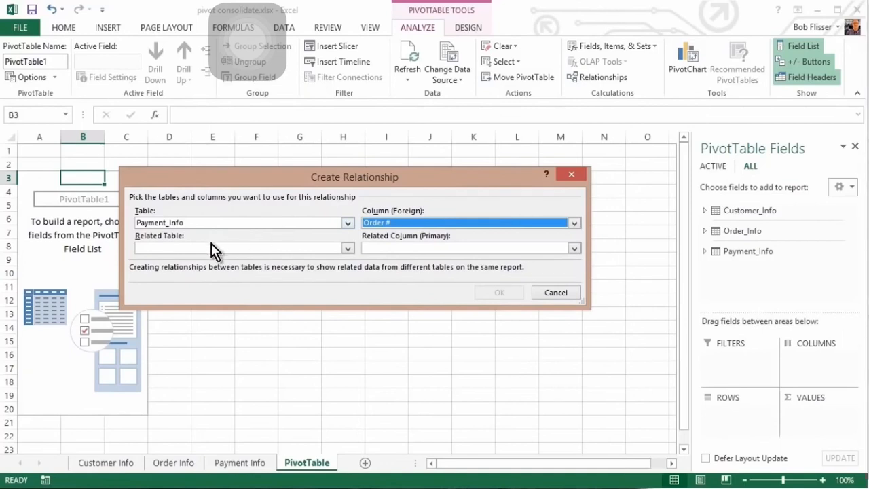
pyautogui.click(200, 248)
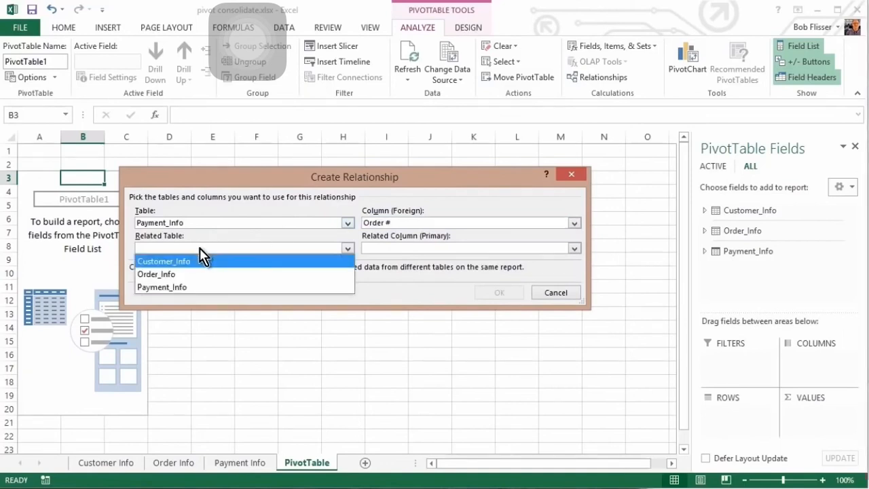
pyautogui.click(183, 273)
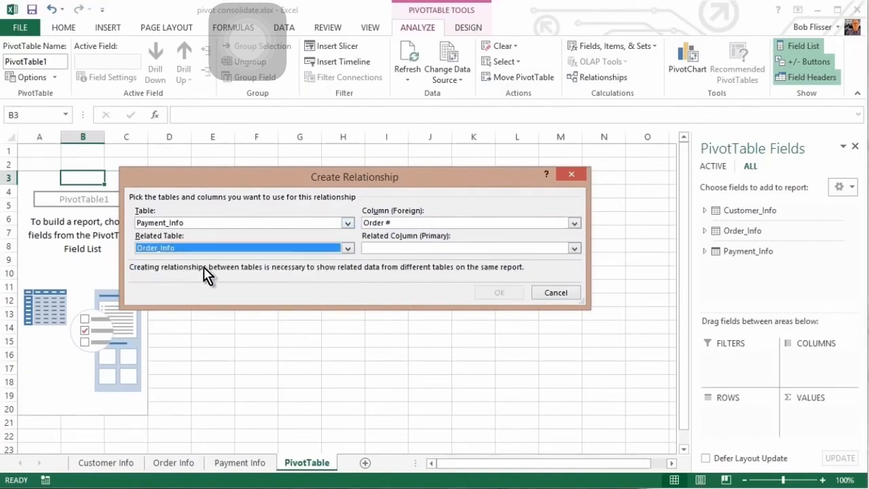
pyautogui.click(434, 248)
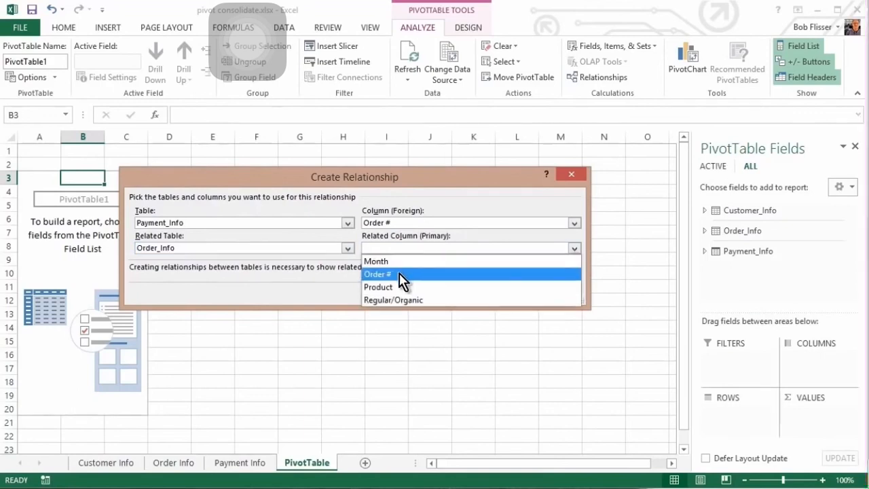
pyautogui.click(402, 274)
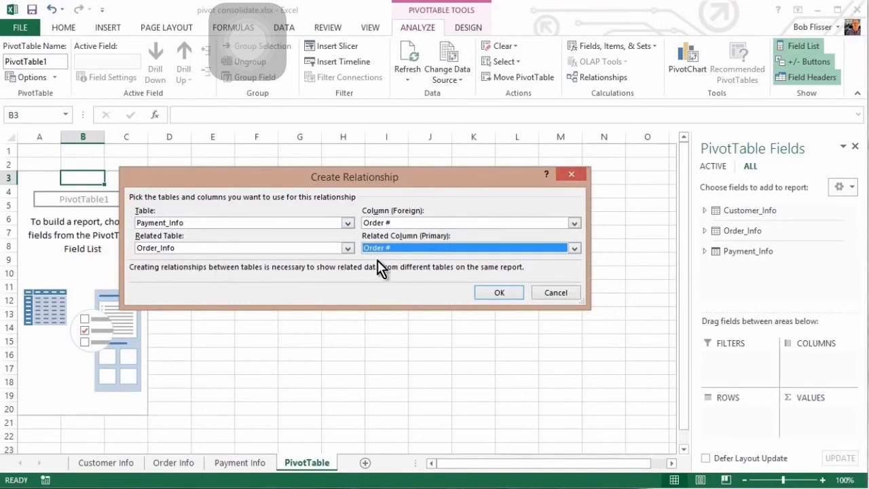
pyautogui.click(498, 296)
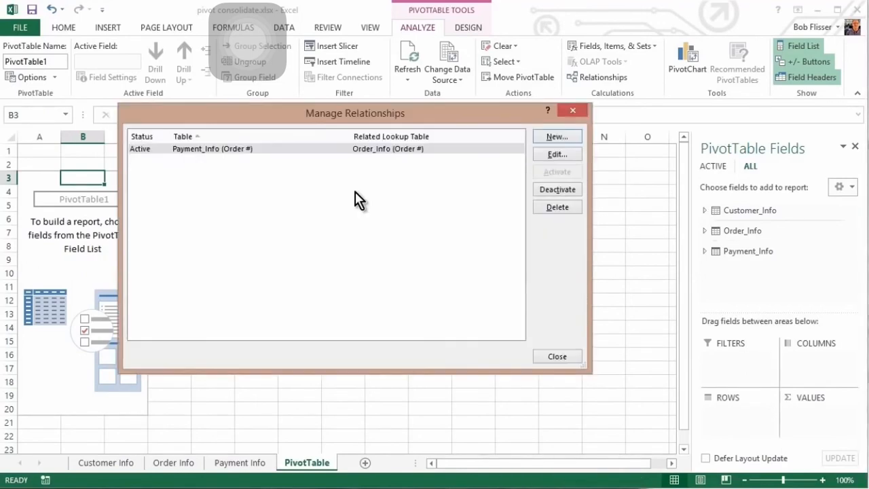
# Add a relationship from Payment_Info Order # to Customer_Info Order #, then close Manage Relationships
pyautogui.click(554, 140)
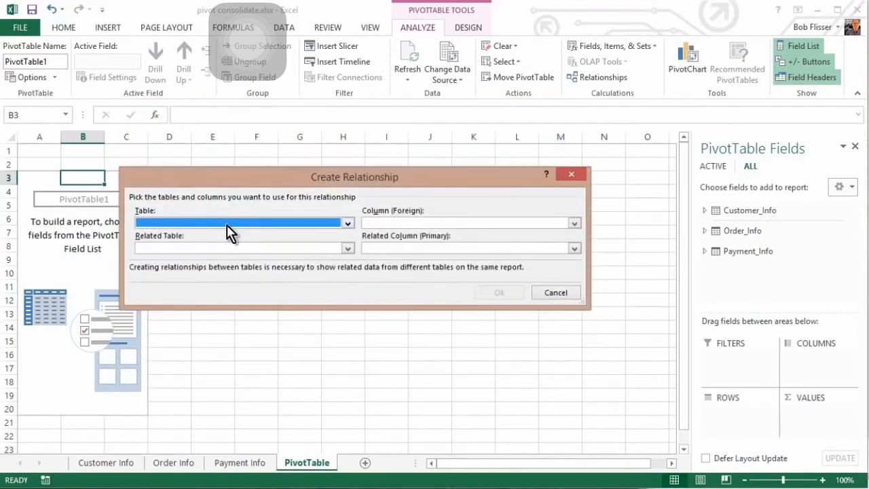
pyautogui.click(224, 224)
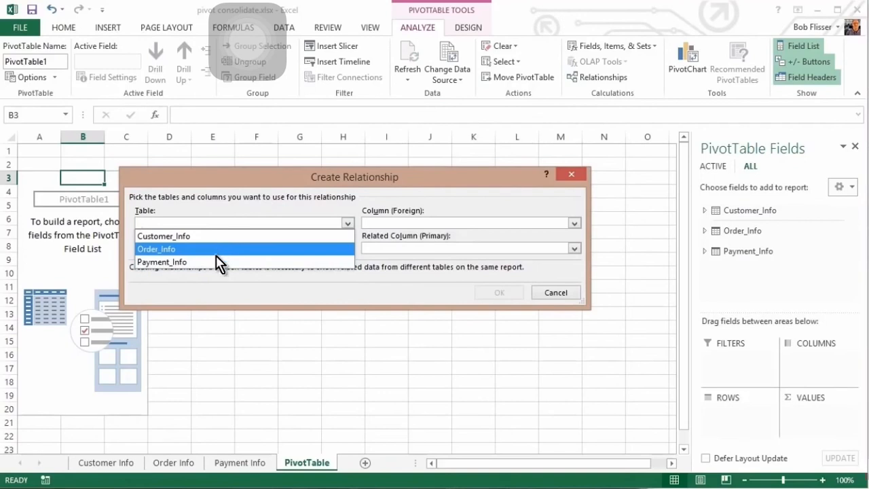
pyautogui.click(217, 263)
pyautogui.click(396, 224)
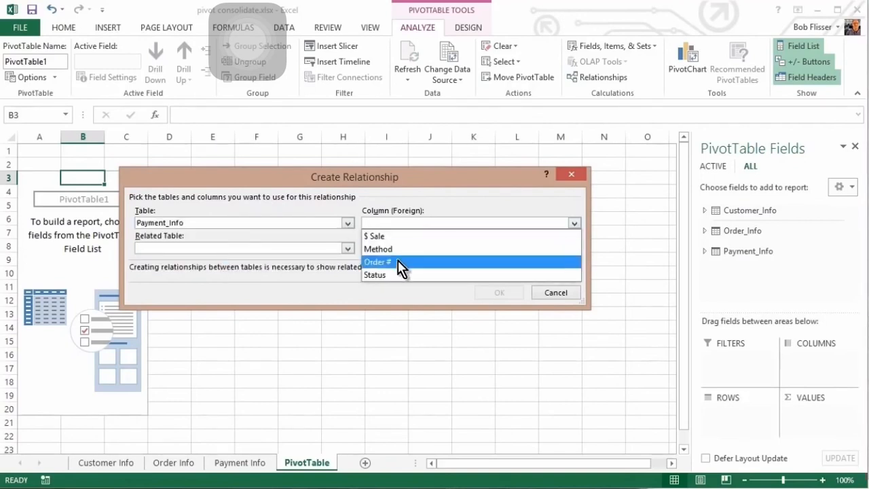
pyautogui.click(400, 262)
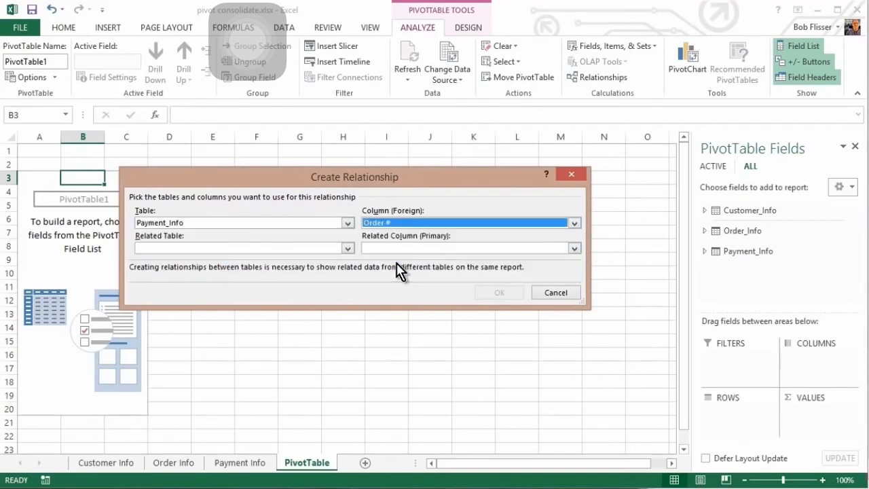
pyautogui.click(240, 247)
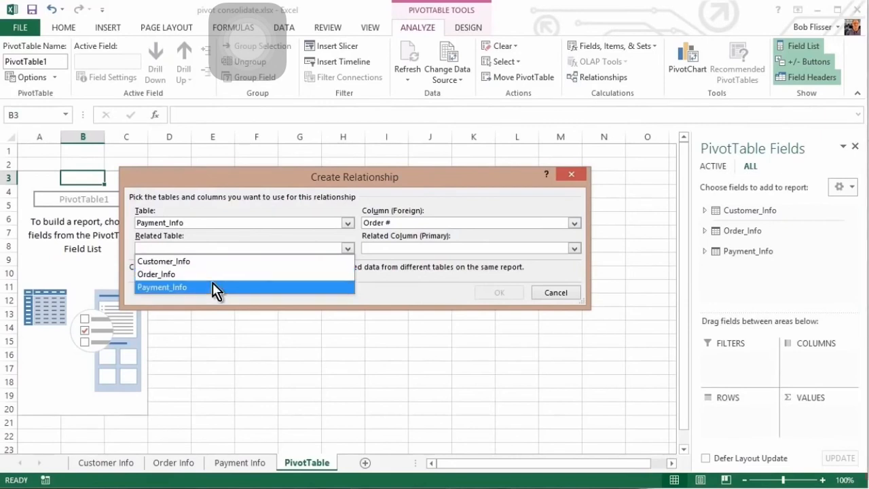
pyautogui.click(209, 261)
pyautogui.click(437, 249)
pyautogui.click(410, 287)
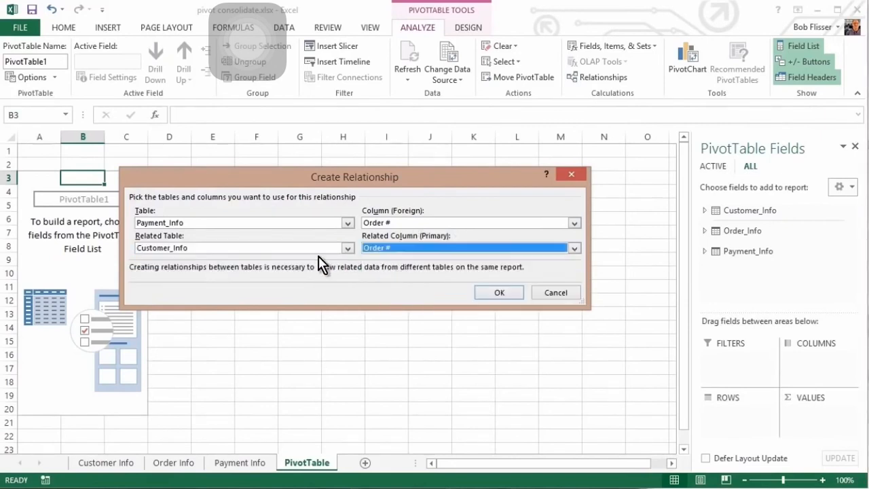
pyautogui.click(499, 292)
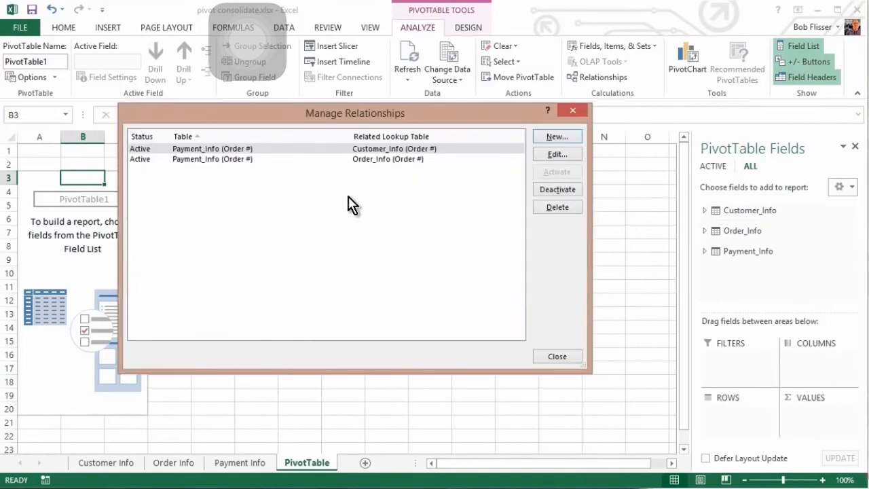
pyautogui.click(556, 358)
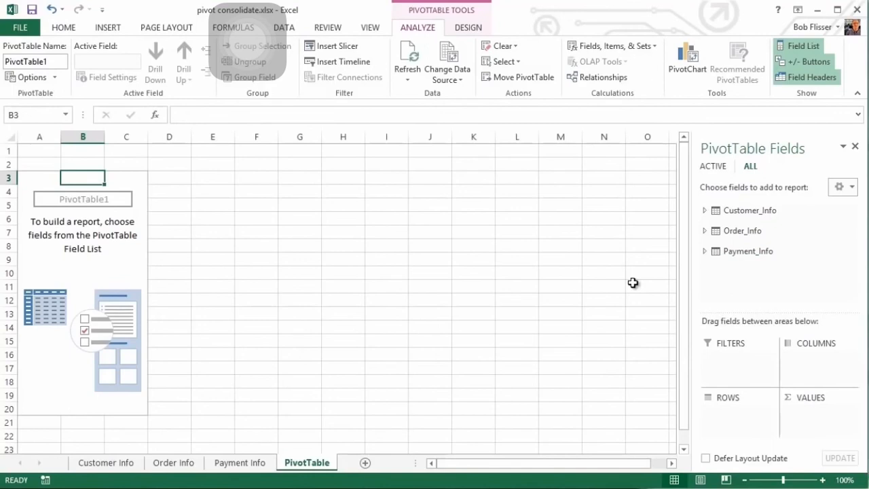
# Expand Customer_Info and Order_Info in the field list and add State to the Rows area
pyautogui.click(705, 212)
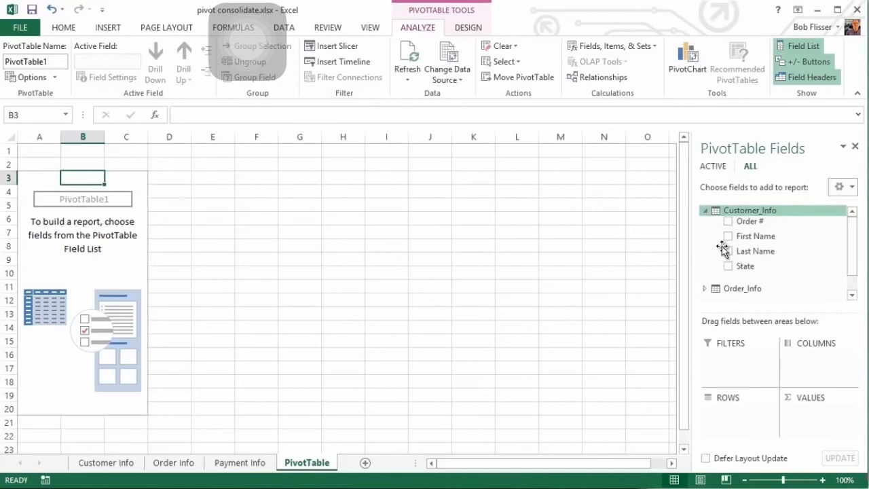
pyautogui.click(706, 288)
pyautogui.scroll(1, 778, 246)
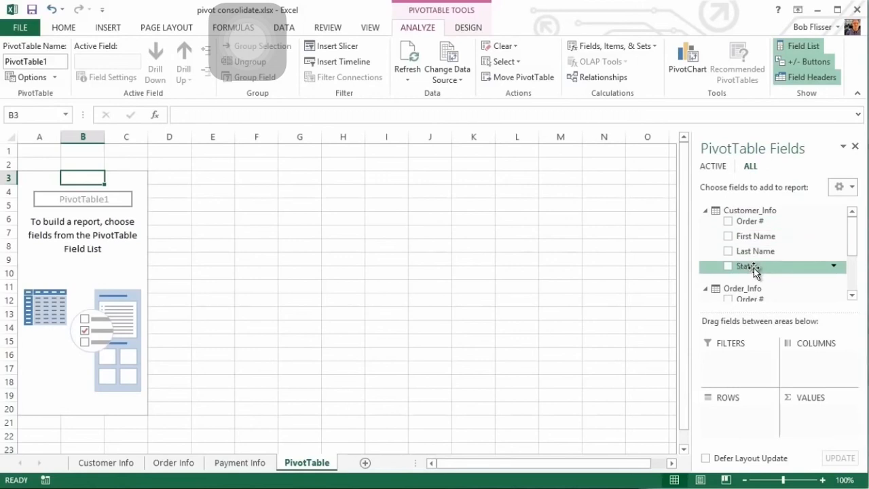
pyautogui.moveTo(753, 270); pyautogui.dragTo(735, 412)
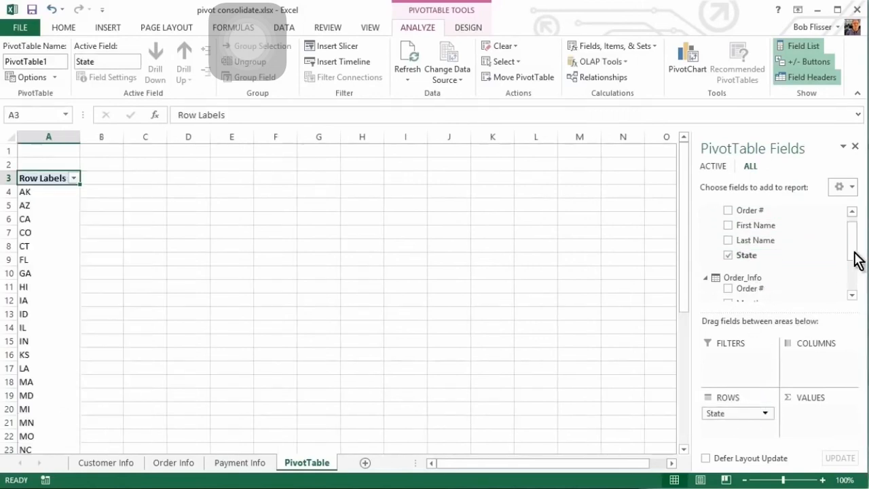
# Place State and then Month as row fields and Product as the column field
pyautogui.moveTo(853, 252); pyautogui.dragTo(859, 277)
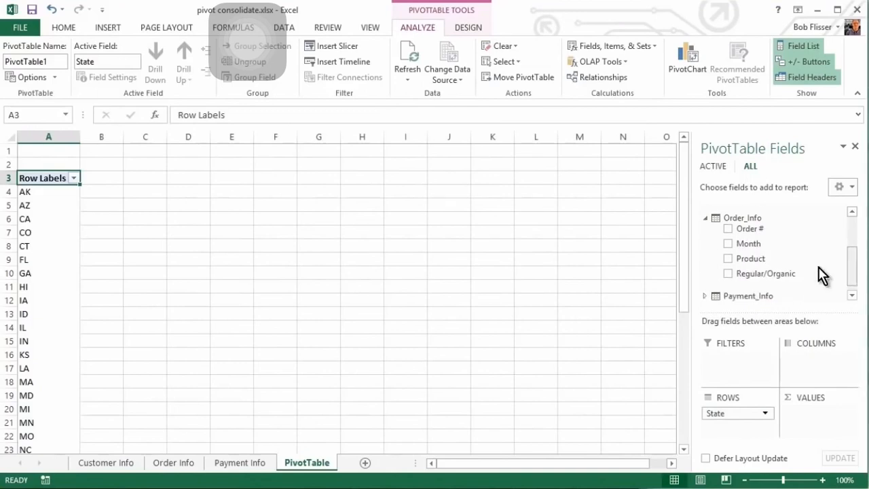
pyautogui.moveTo(748, 248); pyautogui.dragTo(735, 428)
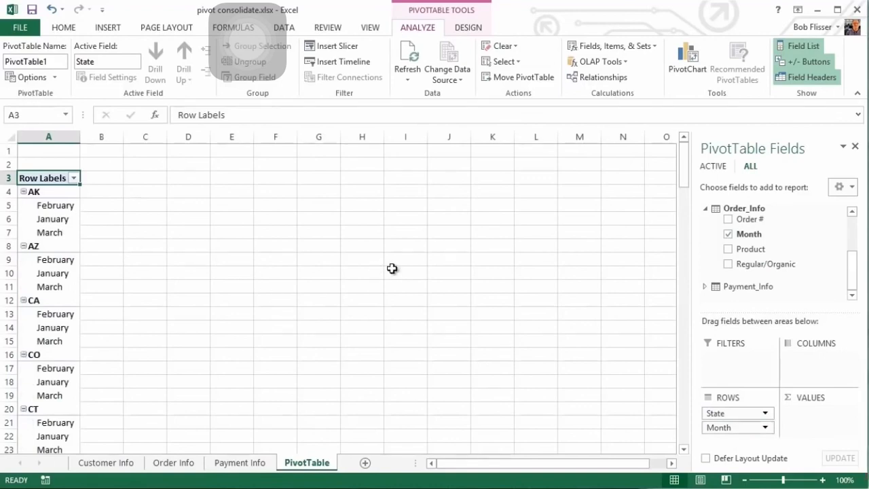
pyautogui.moveTo(742, 250); pyautogui.dragTo(815, 361)
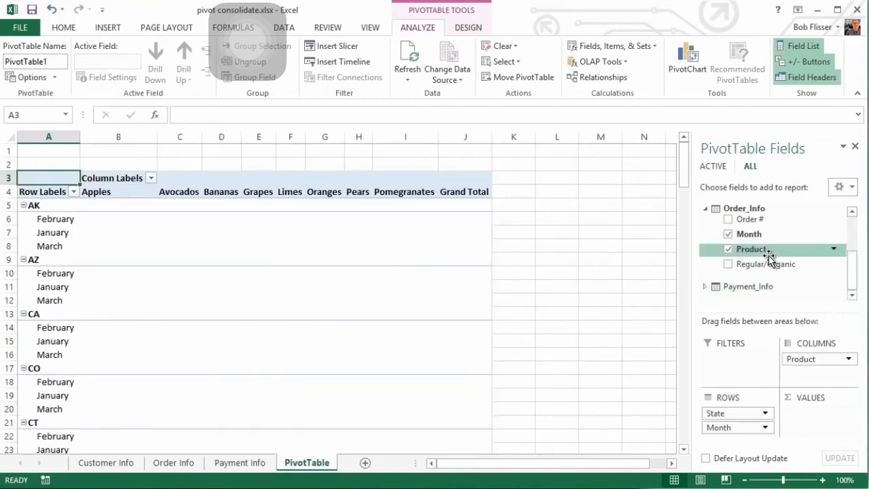
# Add Sum of $ Sale from Payment_Info as the values and Status as a report filter
pyautogui.click(705, 285)
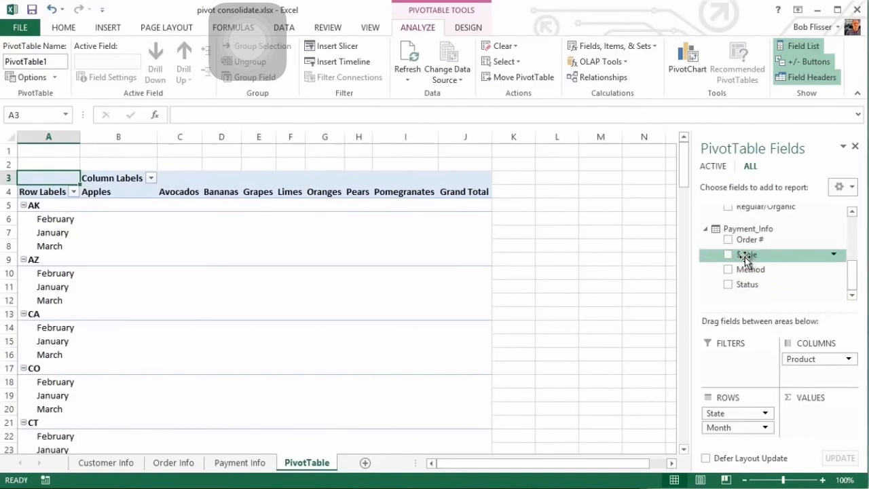
pyautogui.moveTo(740, 257); pyautogui.dragTo(818, 416)
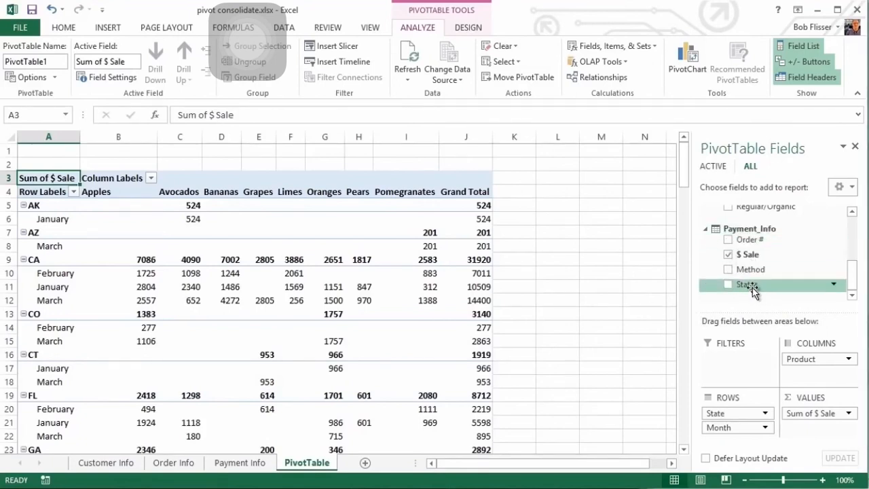
pyautogui.moveTo(747, 303); pyautogui.dragTo(731, 354)
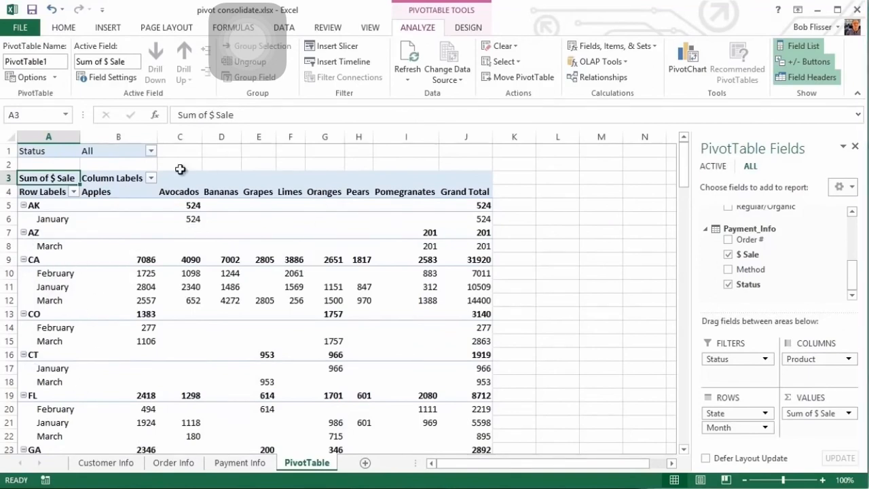
# Filter the PivotTable's Status field to show only Existing sales
pyautogui.click(151, 151)
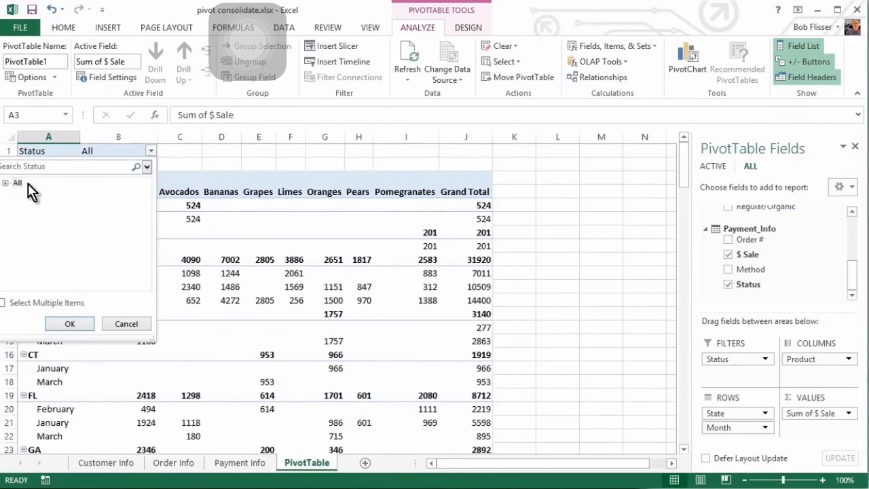
pyautogui.click(4, 182)
pyautogui.click(70, 323)
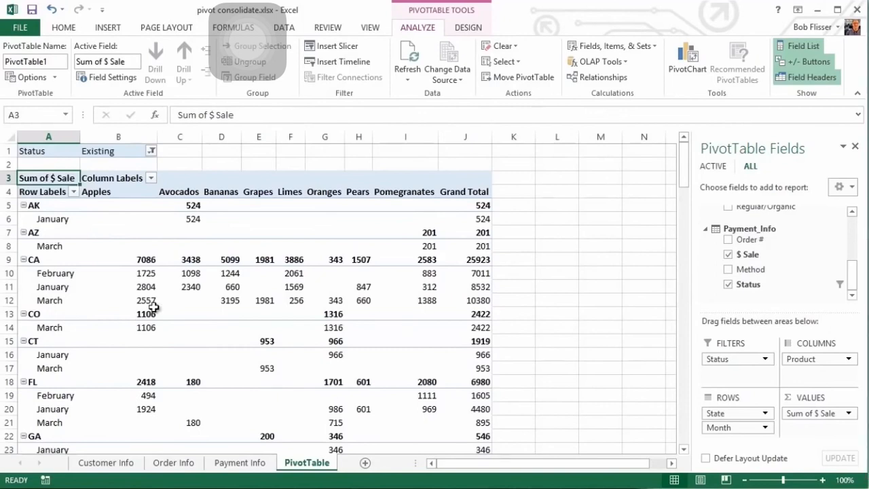
# Switch the Status filter to New so only new sales are shown
pyautogui.click(151, 151)
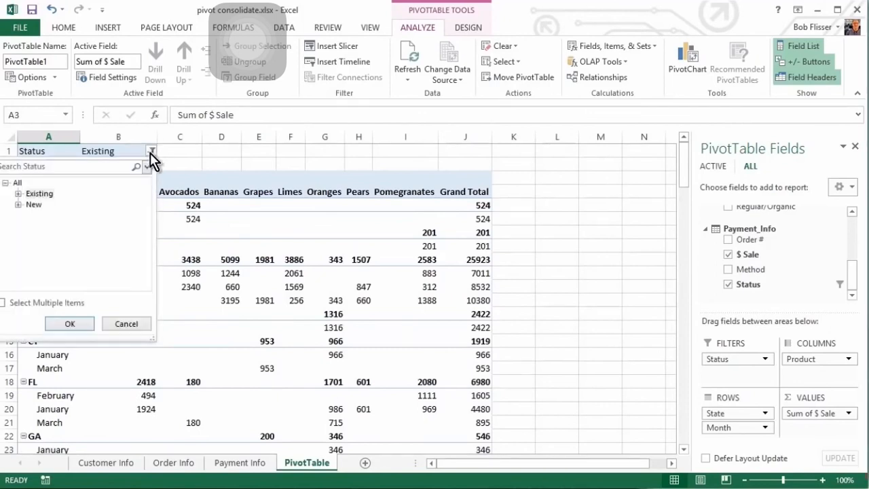
pyautogui.click(34, 204)
pyautogui.click(72, 322)
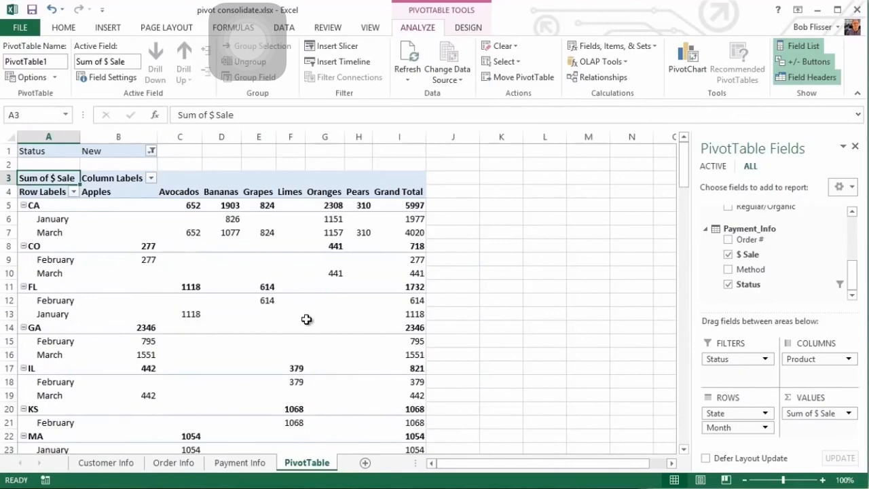
pyautogui.moveTo(307, 319)
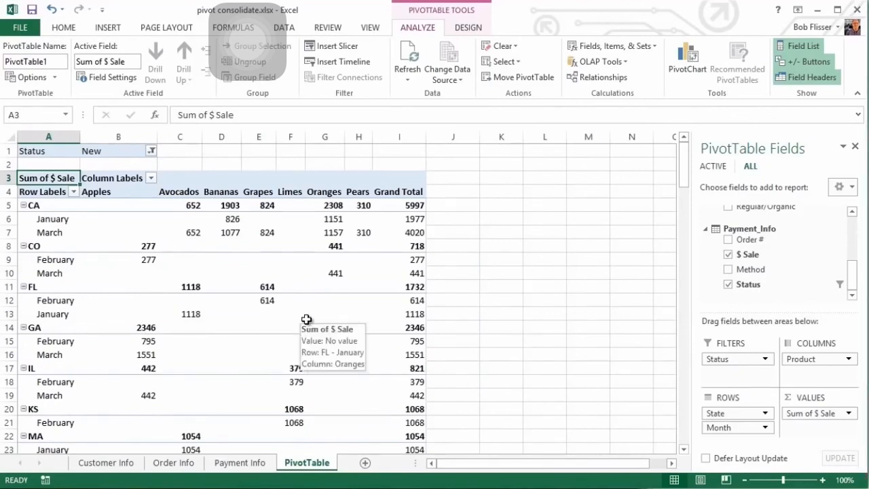